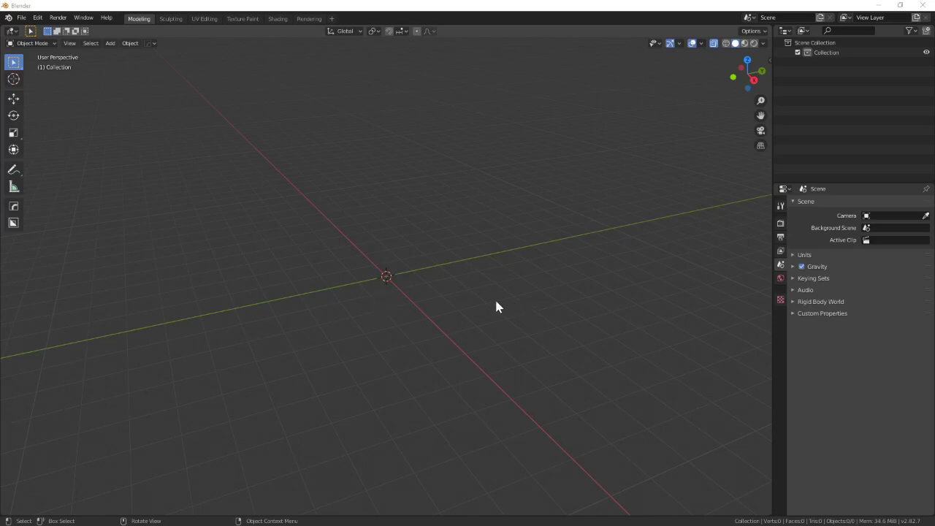
Step: Add a Bezier curve named BezierCurve at the scene origin and orbit to view it
{"action": "middle_click_drag", "start_coordinate": [387, 269], "coordinate": [399, 271]}
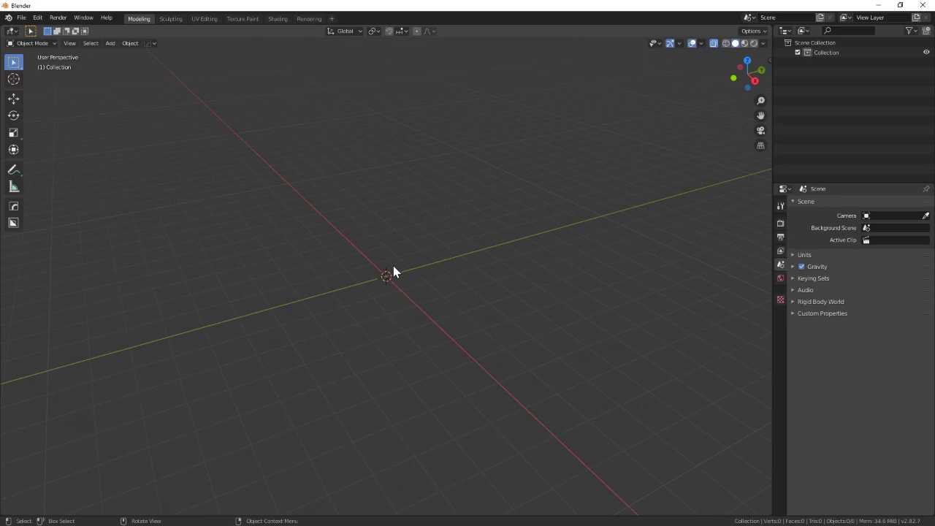
{"action": "key", "text": "shift+a"}
{"action": "mouse_move", "coordinate": [393, 266]}
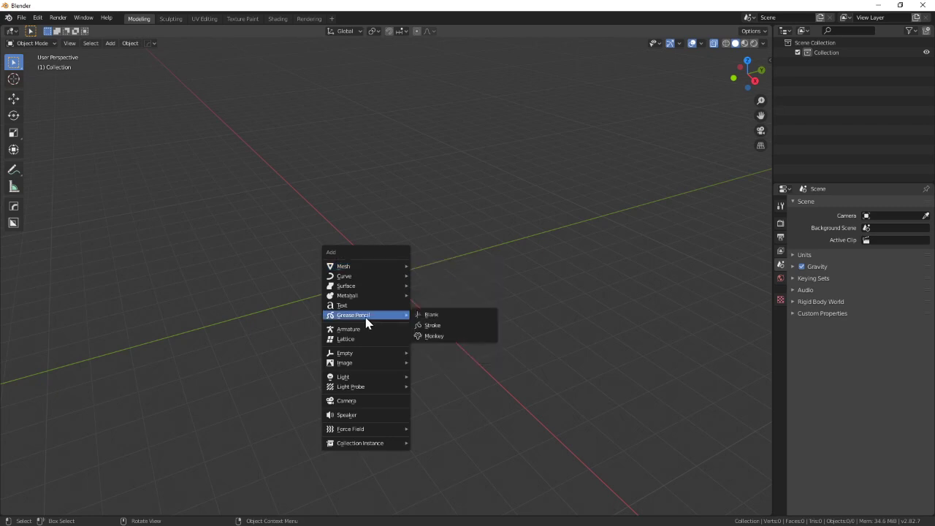
{"action": "mouse_move", "coordinate": [367, 281]}
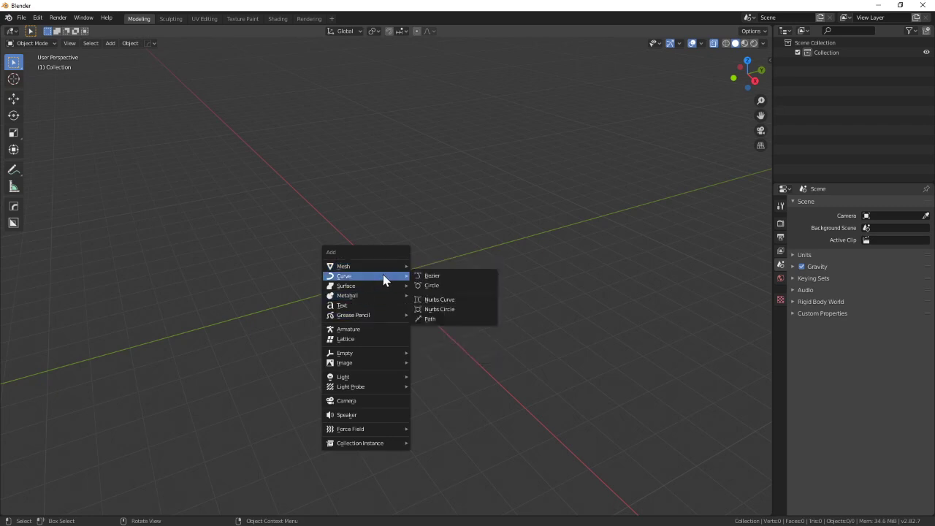
{"action": "left_click", "coordinate": [473, 280]}
{"action": "middle_click_drag", "start_coordinate": [472, 283], "coordinate": [440, 290]}
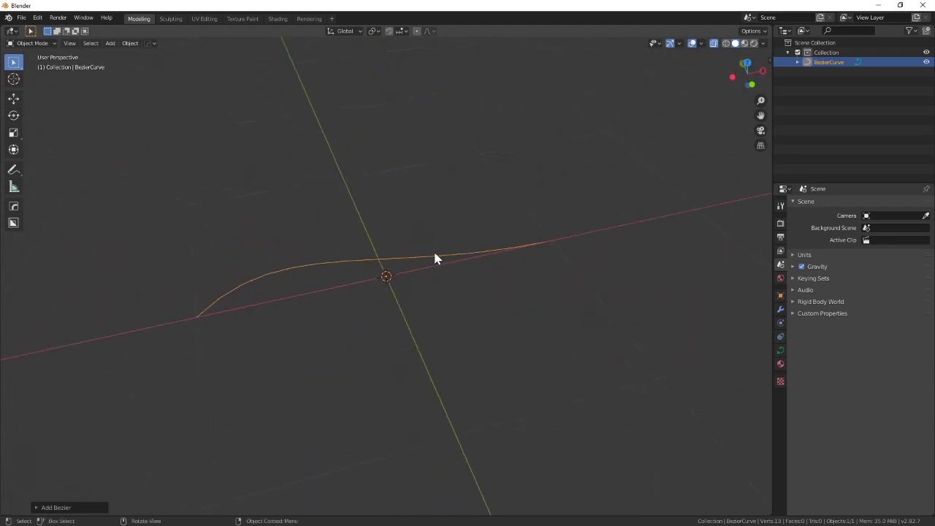
Step: Switch the curve into Edit Mode and look straight down from top view
{"action": "key", "text": "ctrl+Tab"}
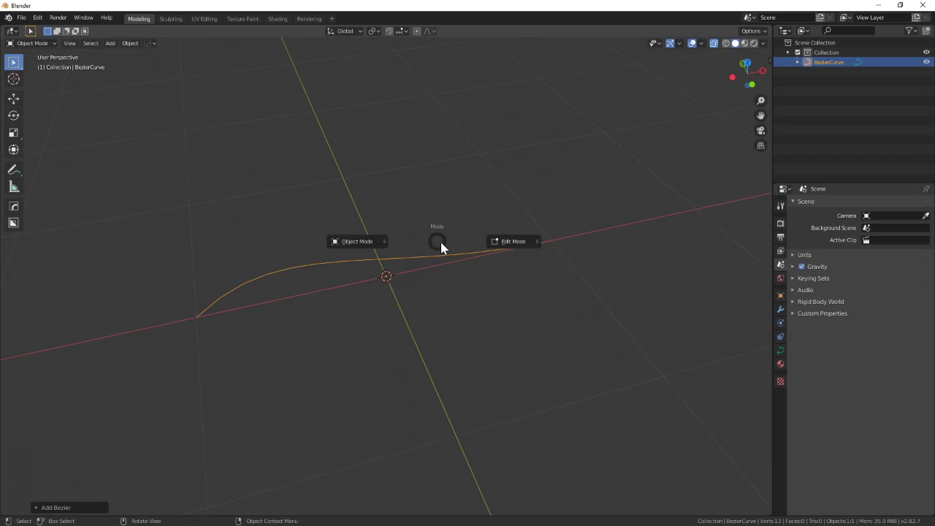
{"action": "left_click", "coordinate": [522, 242]}
{"action": "middle_click_drag", "start_coordinate": [470, 246], "coordinate": [208, 234]}
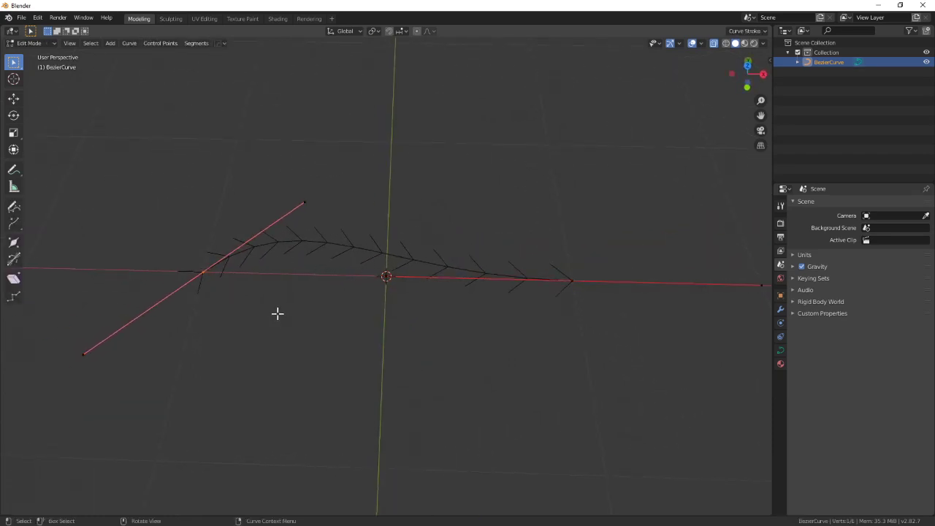
{"action": "key", "text": "KP_7"}
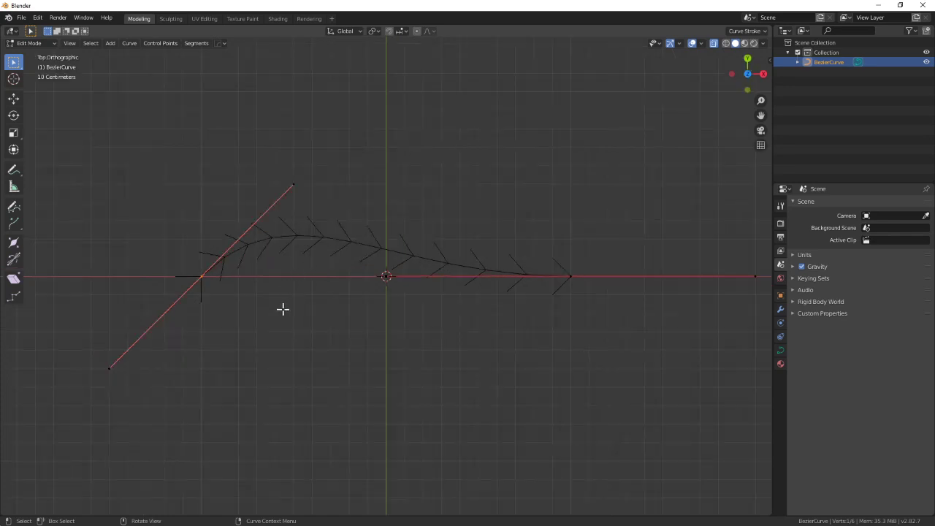
Step: Rotate the left point's handle flat so the curve runs straight along the X axis
{"action": "key", "text": "g"}
{"action": "left_click", "coordinate": [234, 370]}
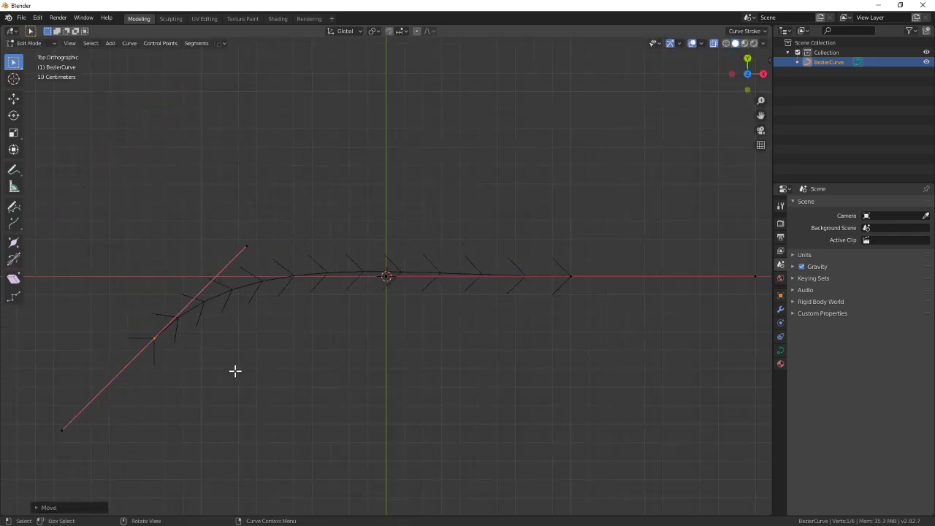
{"action": "key", "text": "ctrl+z"}
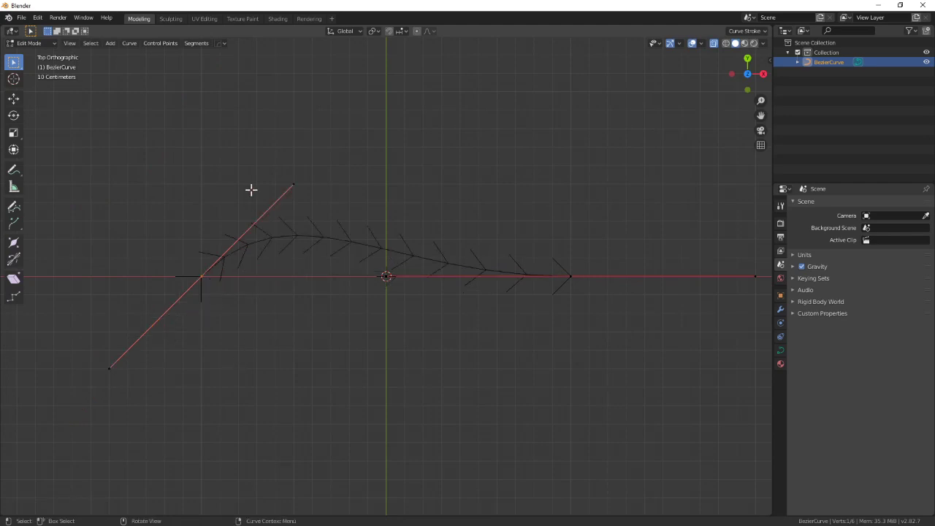
{"action": "key", "text": "r"}
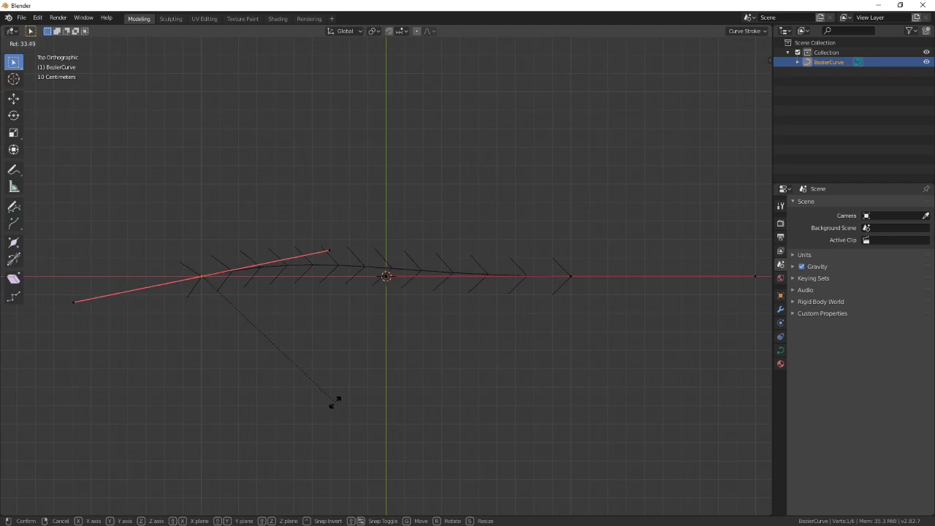
{"action": "left_click", "coordinate": [316, 440]}
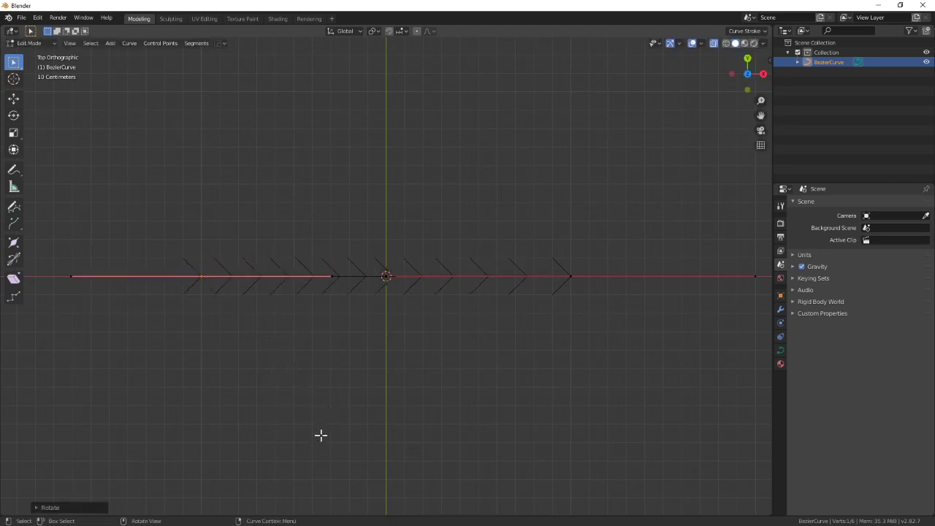
{"action": "middle_click_drag", "start_coordinate": [320, 437], "coordinate": [382, 394]}
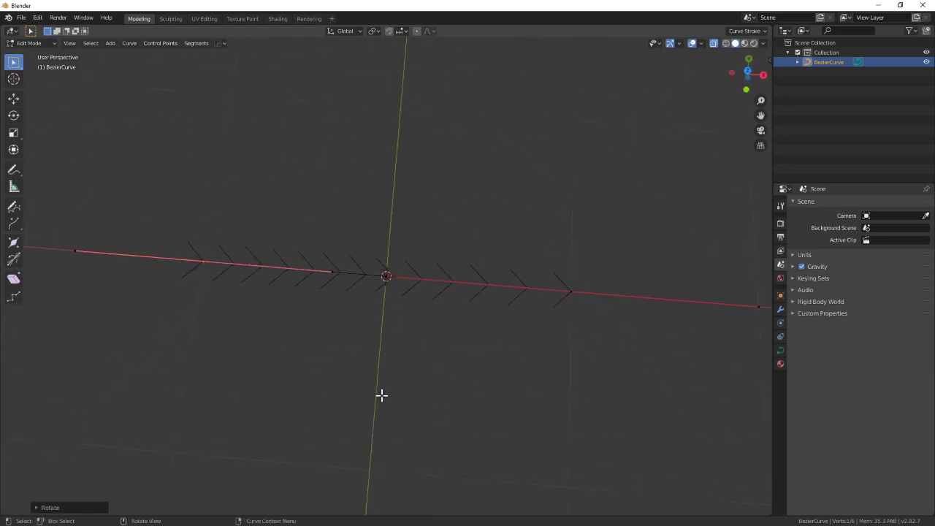
{"action": "key", "text": "KP_7"}
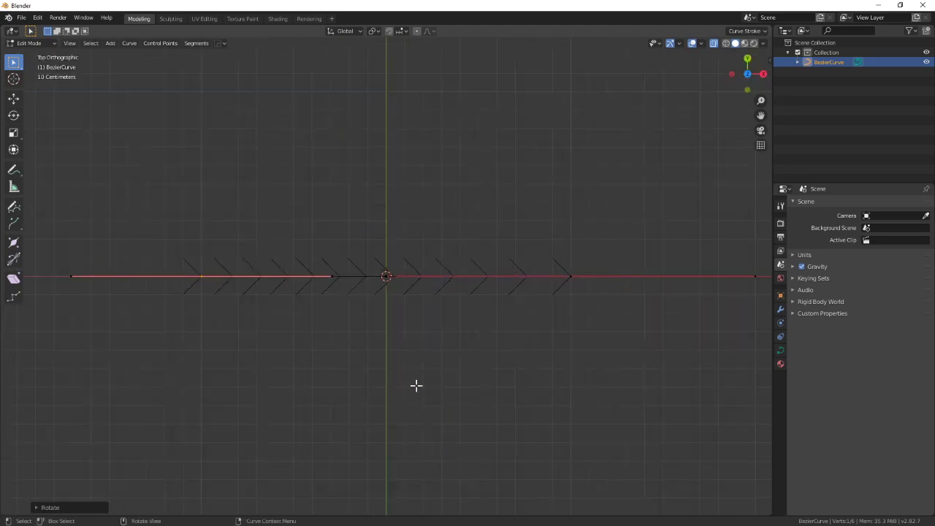
{"action": "left_click", "coordinate": [474, 366]}
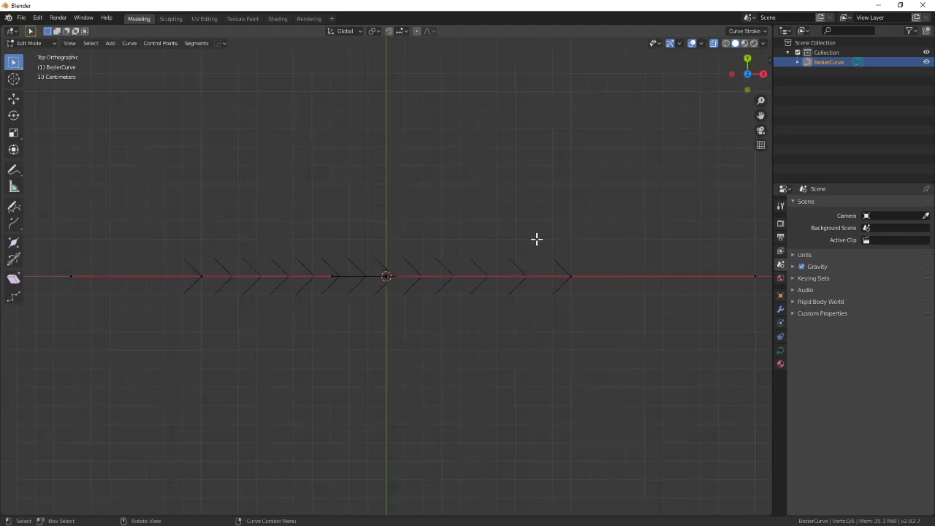
Step: Extrude a new control point upward from the curve's right end
{"action": "left_click", "coordinate": [570, 276]}
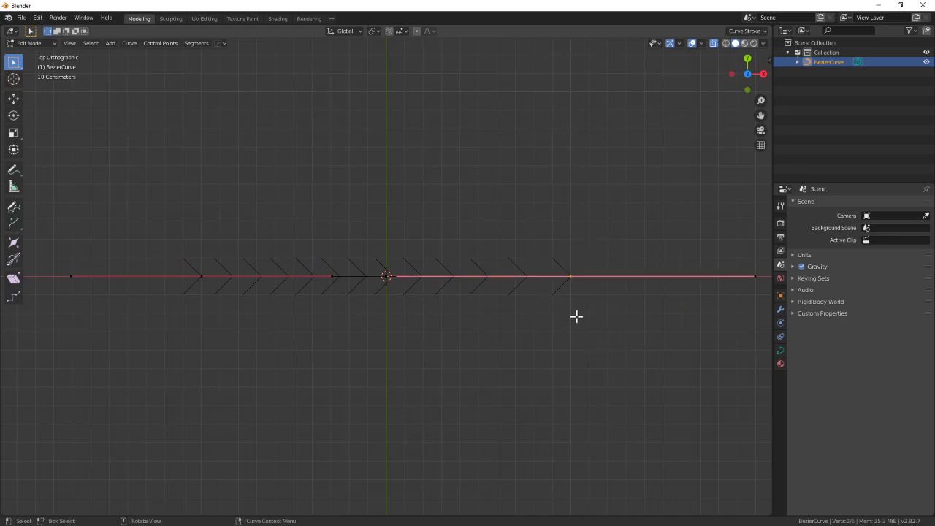
{"action": "scroll", "coordinate": [575, 312], "scroll_direction": "down", "scroll_amount": 2}
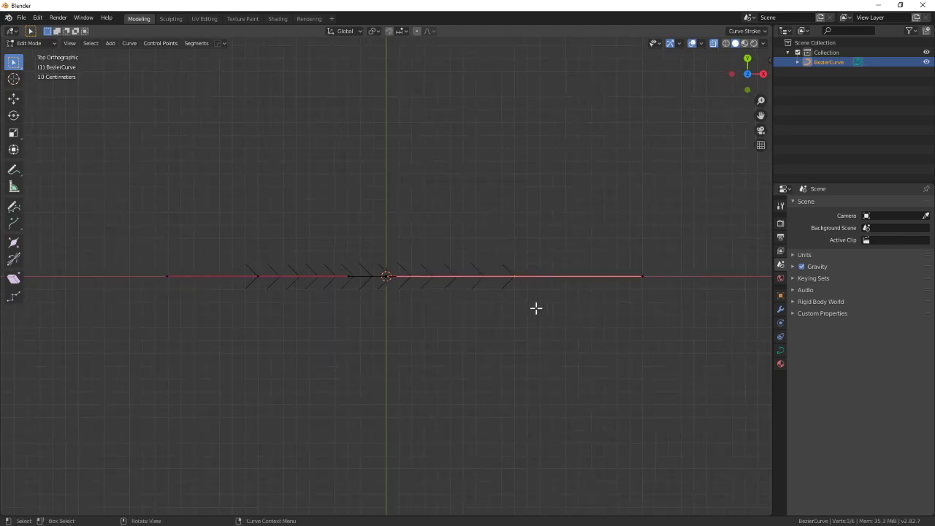
{"action": "key", "text": "e"}
{"action": "left_click", "coordinate": [697, 111]}
{"action": "middle_click_drag", "start_coordinate": [672, 196], "coordinate": [627, 238], "text": "shift"}
{"action": "scroll", "coordinate": [628, 239], "scroll_direction": "down", "scroll_amount": 2}
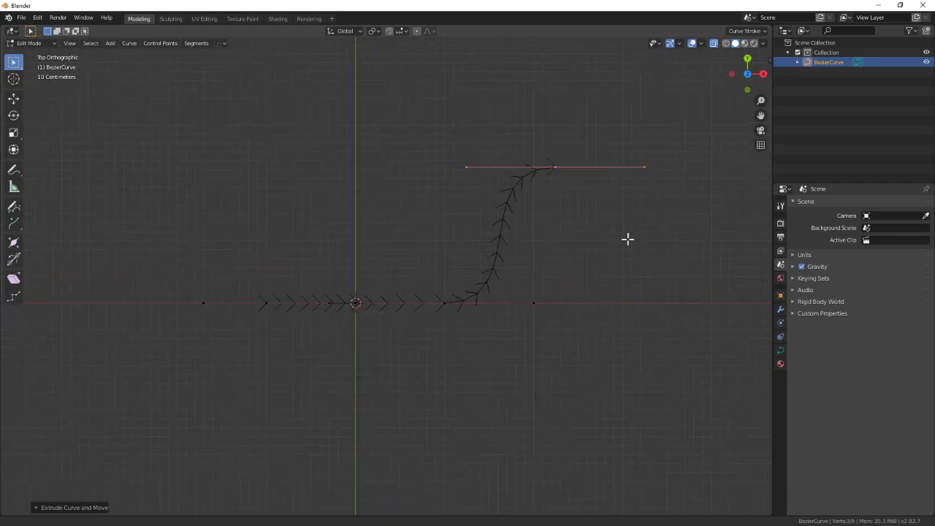
{"action": "scroll", "coordinate": [468, 195], "scroll_direction": "up", "scroll_amount": 1}
Step: Rotate the new point's handle until it stands vertical
{"action": "key", "text": "r"}
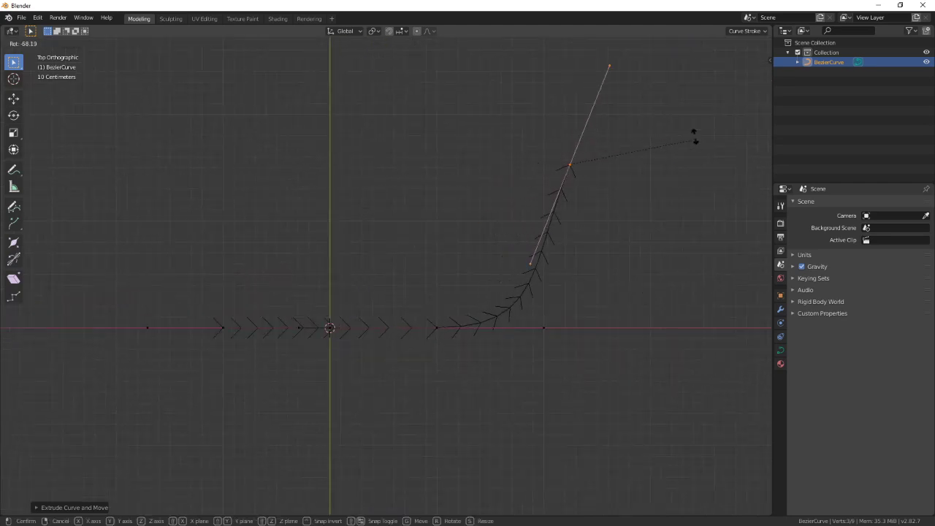
{"action": "left_click", "coordinate": [683, 100]}
{"action": "key", "text": "r"}
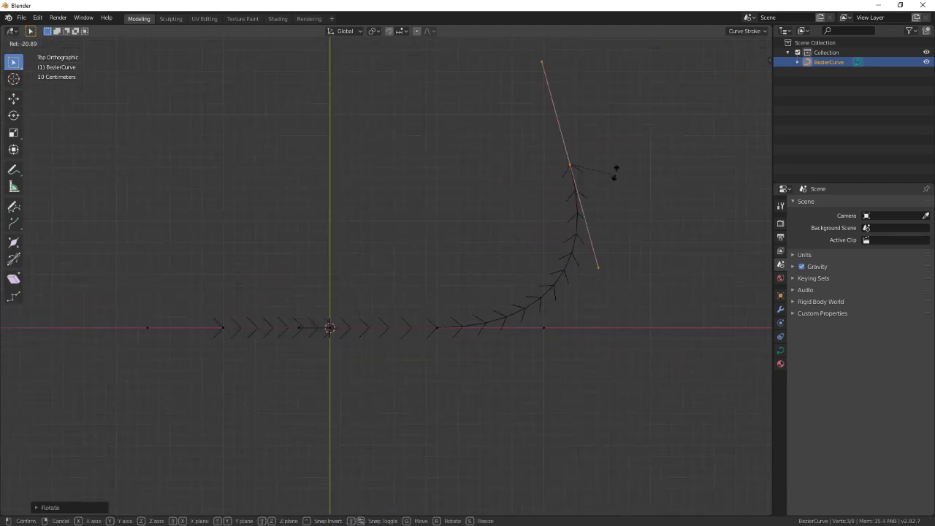
{"action": "left_click", "coordinate": [610, 183]}
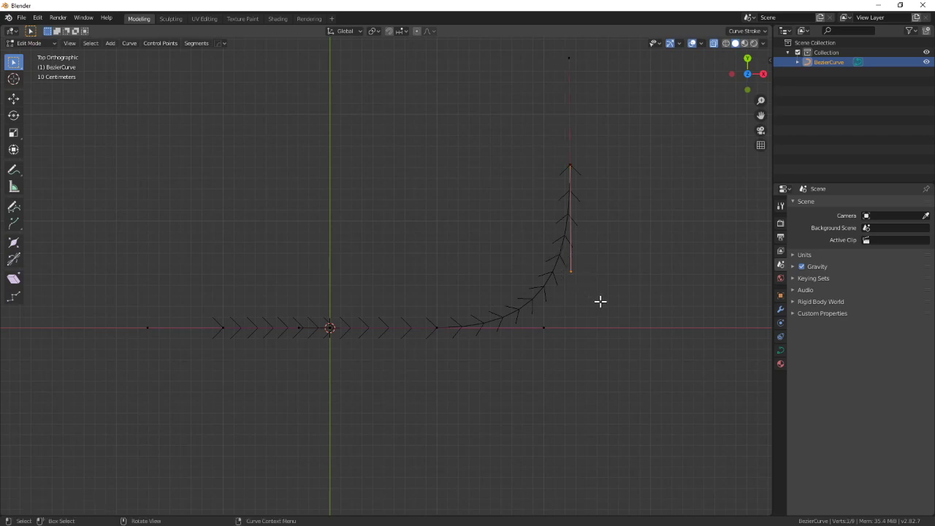
{"action": "key", "text": "g"}
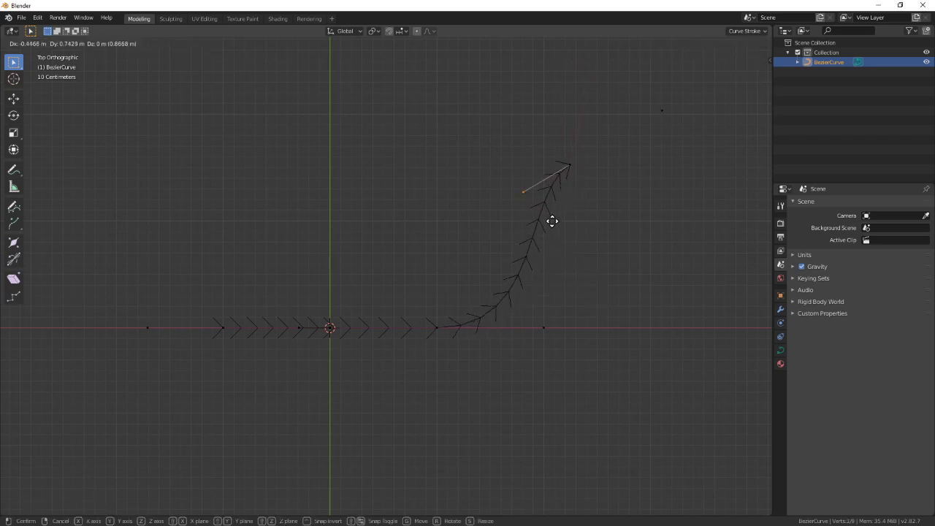
Step: Tilt the top handle, raise the left end point up-left, and also select the middle point
{"action": "left_click", "coordinate": [512, 239]}
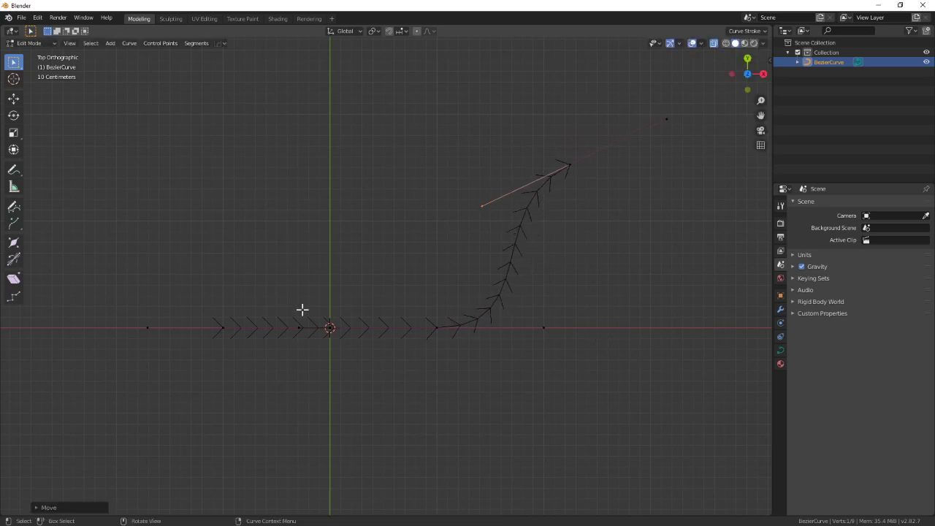
{"action": "left_click_drag", "start_coordinate": [278, 301], "coordinate": [308, 334]}
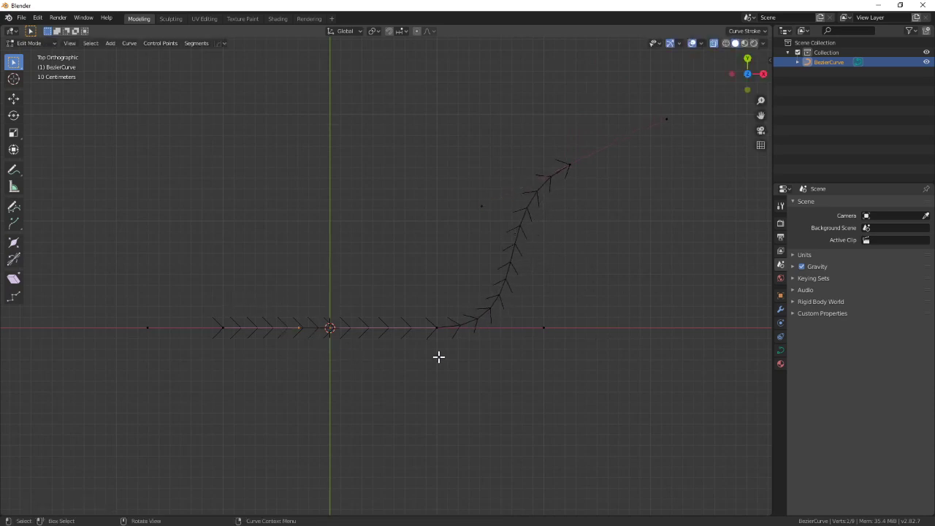
{"action": "left_click_drag", "start_coordinate": [198, 298], "coordinate": [439, 356]}
{"action": "left_click_drag", "start_coordinate": [217, 290], "coordinate": [250, 356]}
{"action": "key", "text": "g"}
{"action": "left_click", "coordinate": [81, 221]}
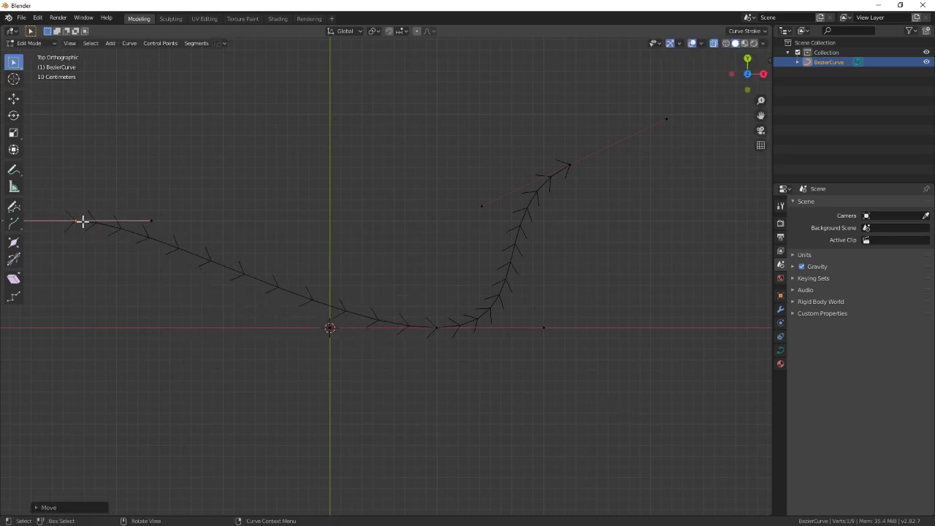
{"action": "left_click_drag", "start_coordinate": [359, 294], "coordinate": [448, 351], "text": "shift"}
{"action": "scroll", "coordinate": [252, 296], "scroll_direction": "down", "scroll_amount": 1}
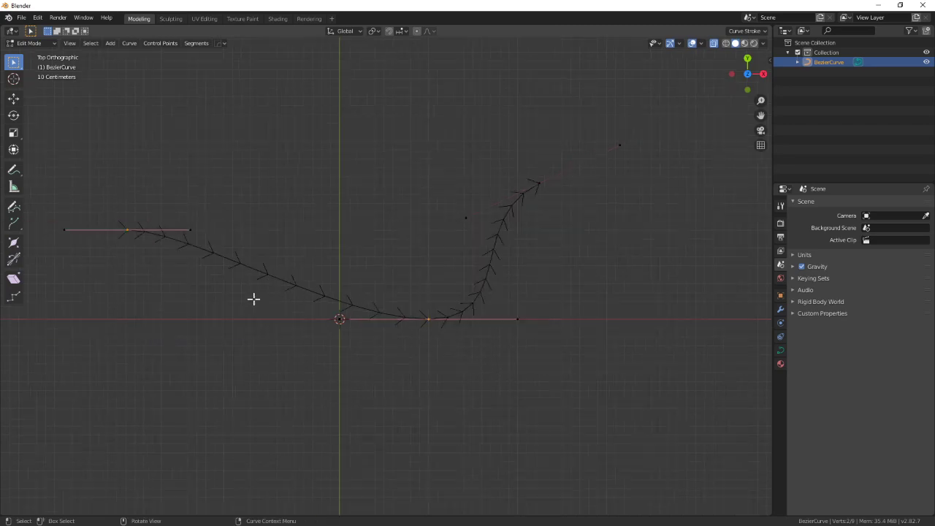
Step: Subdivide the selected segment and shift it down-left
{"action": "right_click", "coordinate": [249, 269]}
{"action": "left_click", "coordinate": [251, 269]}
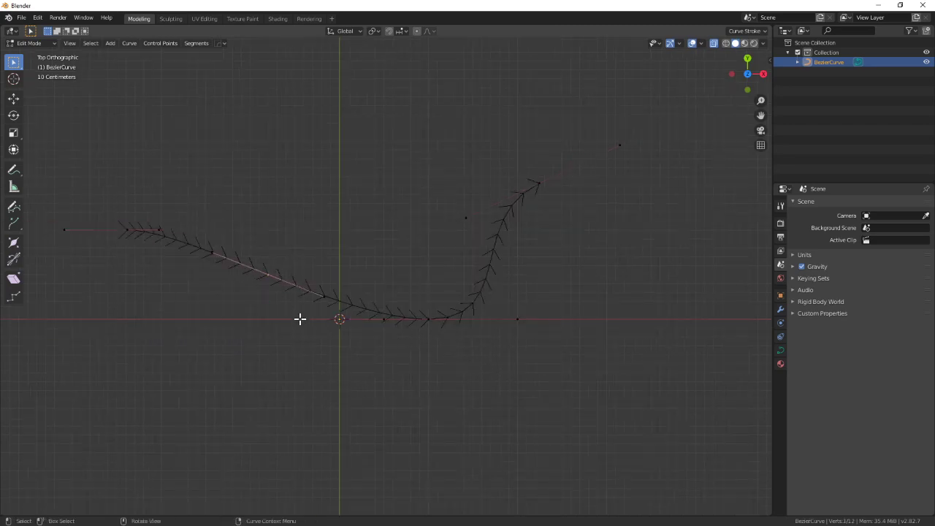
{"action": "key", "text": "g"}
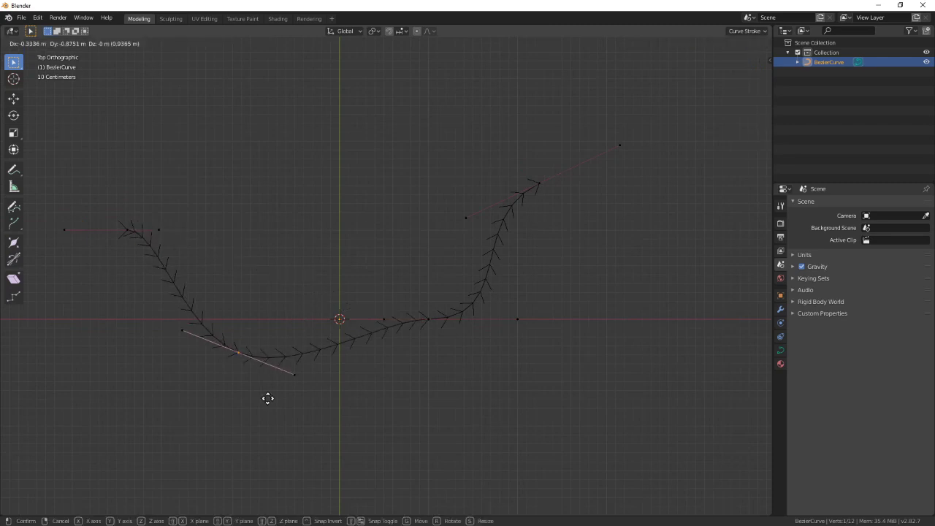
{"action": "left_click", "coordinate": [267, 396]}
Step: Lift the selected curve segment upward into a wavy 3D path
{"action": "middle_click_drag", "start_coordinate": [363, 364], "coordinate": [418, 274]}
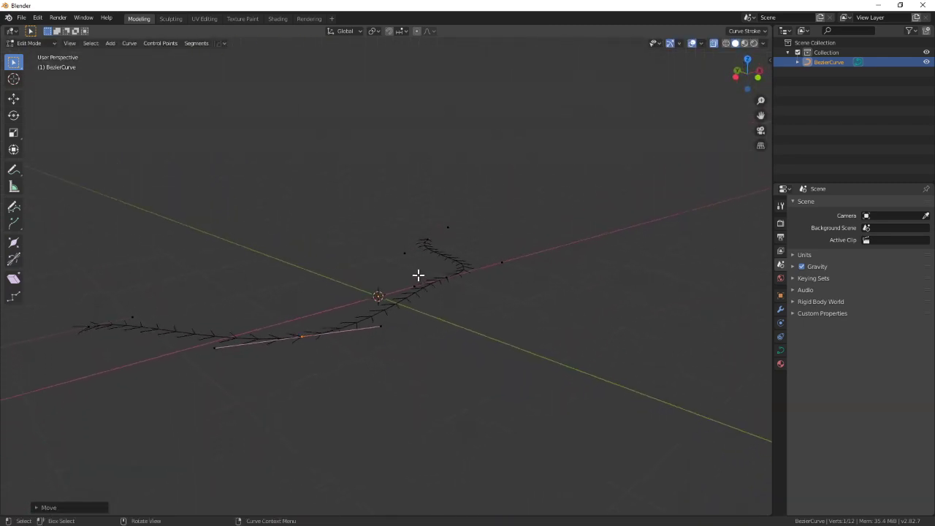
{"action": "key", "text": "g"}
{"action": "left_click", "coordinate": [396, 201]}
{"action": "middle_click_drag", "start_coordinate": [531, 260], "coordinate": [478, 255]}
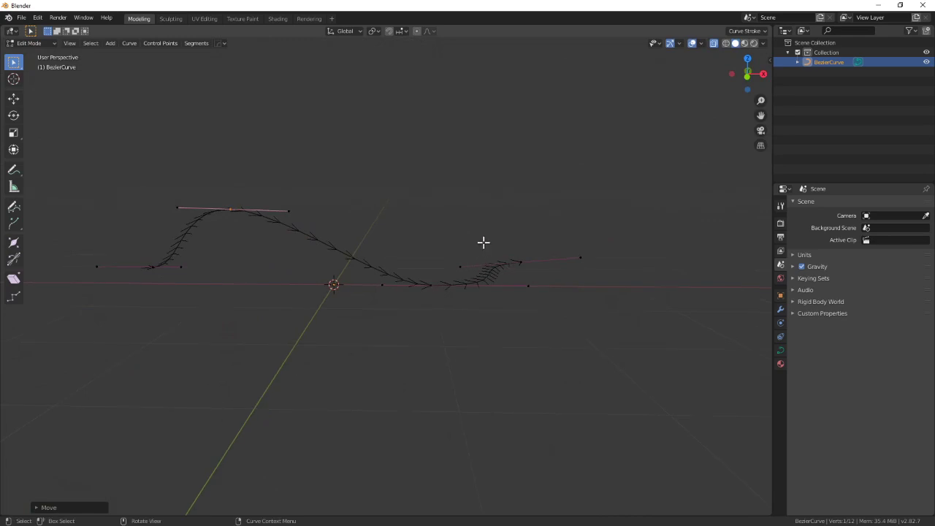
{"action": "key", "text": "g"}
{"action": "left_click", "coordinate": [533, 180]}
{"action": "middle_click_drag", "start_coordinate": [532, 180], "coordinate": [499, 321]}
Step: Return the curve to Object Mode
{"action": "key", "text": "ctrl+Tab"}
{"action": "left_click", "coordinate": [416, 323]}
{"action": "middle_click_drag", "start_coordinate": [344, 324], "coordinate": [472, 337]}
{"action": "scroll", "coordinate": [407, 333], "scroll_direction": "up", "scroll_amount": 4}
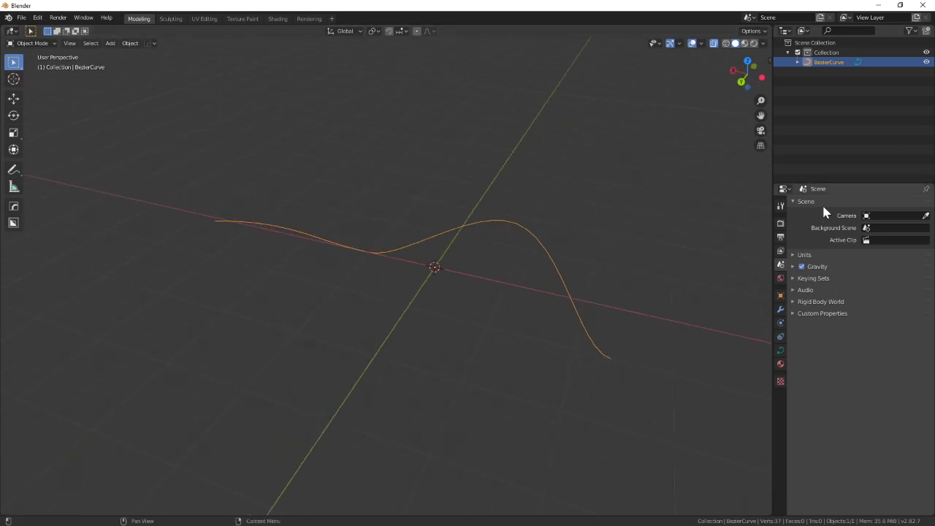
Step: Set the curve's Geometry Bevel Depth to 0.3 in the Object Data settings
{"action": "left_click", "coordinate": [781, 351]}
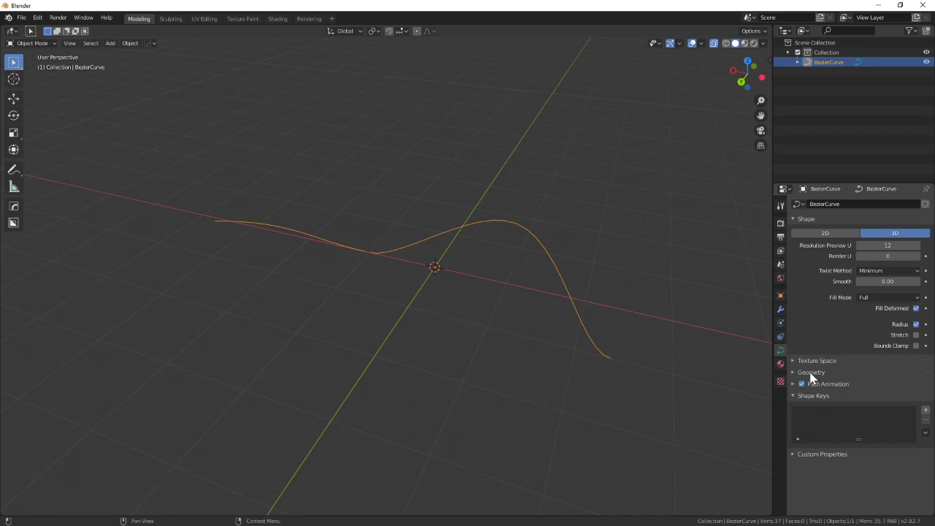
{"action": "left_click", "coordinate": [793, 371]}
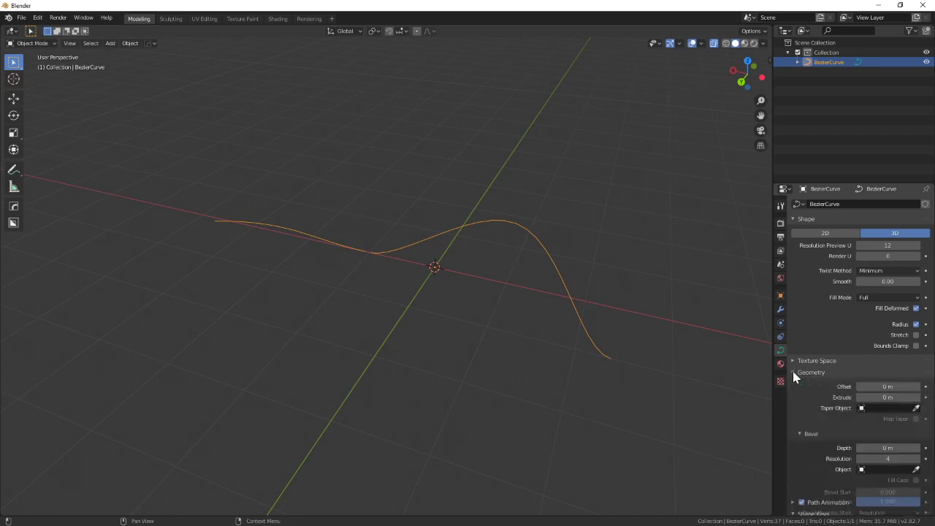
{"action": "right_click", "coordinate": [919, 429]}
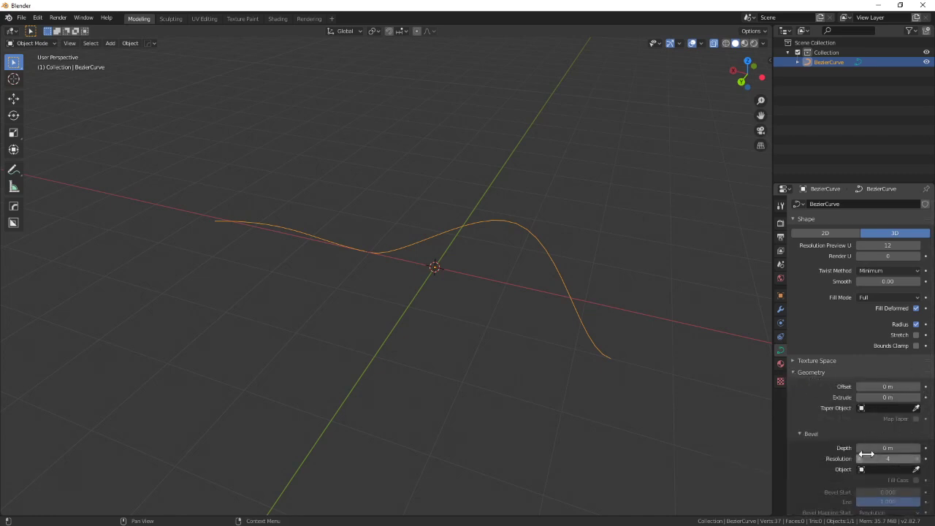
{"action": "scroll", "coordinate": [864, 425], "scroll_direction": "down", "scroll_amount": 2}
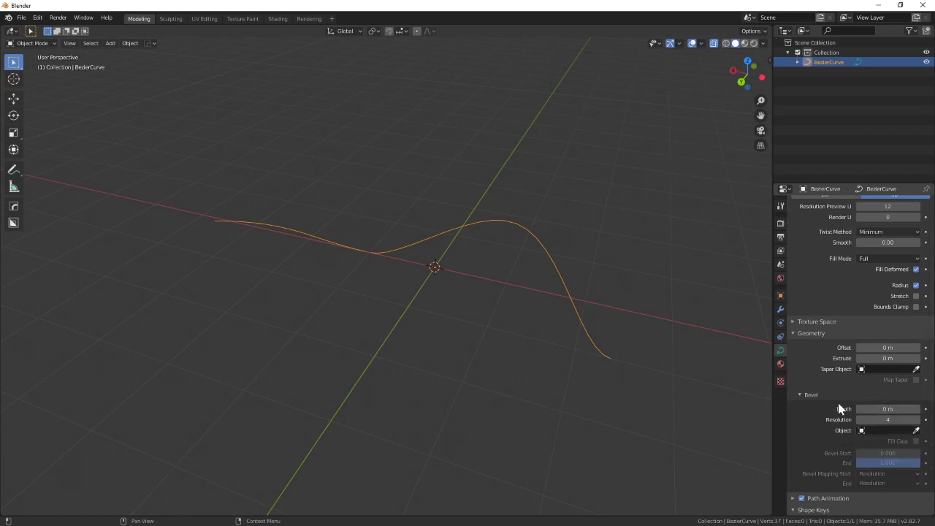
{"action": "left_click", "coordinate": [885, 409]}
{"action": "type", "text": "0.3"}
{"action": "key", "text": "Return"}
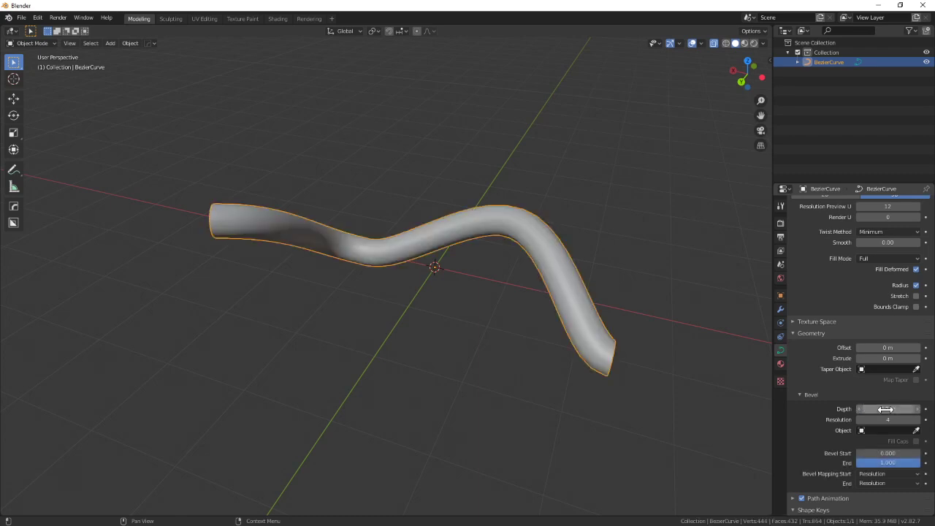
Step: Orbit around the bevelled tube and bring up the mode pie menu
{"action": "middle_click_drag", "start_coordinate": [548, 324], "coordinate": [595, 323]}
{"action": "scroll", "coordinate": [596, 323], "scroll_direction": "up", "scroll_amount": 1}
{"action": "scroll", "coordinate": [595, 323], "scroll_direction": "down", "scroll_amount": 1}
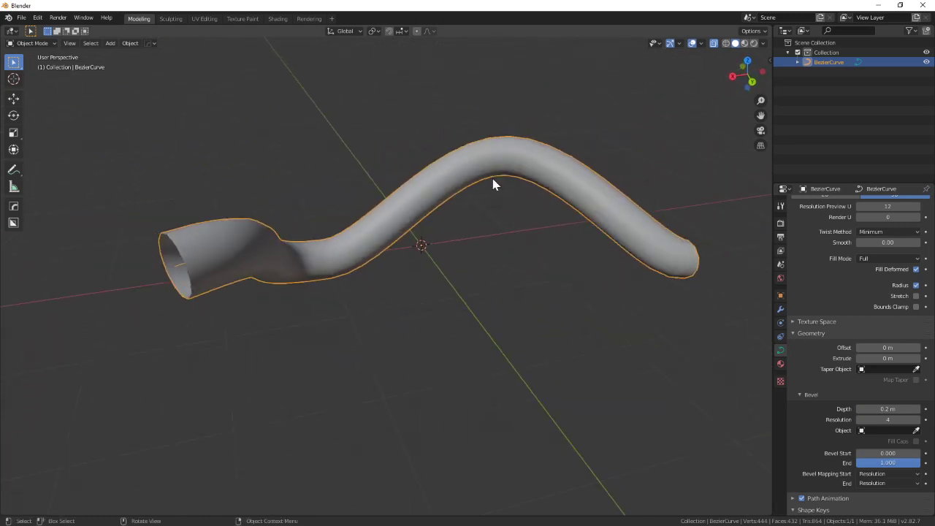
{"action": "key", "text": "ctrl+Tab"}
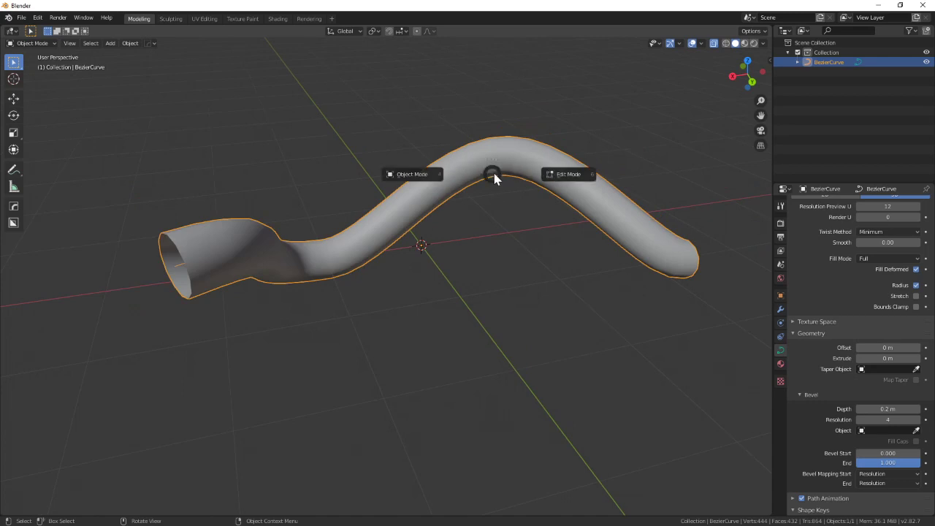
Step: Move the tube's top control point in Edit Mode, then go back to Object Mode
{"action": "left_click", "coordinate": [609, 173]}
{"action": "middle_click_drag", "start_coordinate": [610, 173], "coordinate": [541, 198]}
{"action": "left_click_drag", "start_coordinate": [540, 198], "coordinate": [548, 210]}
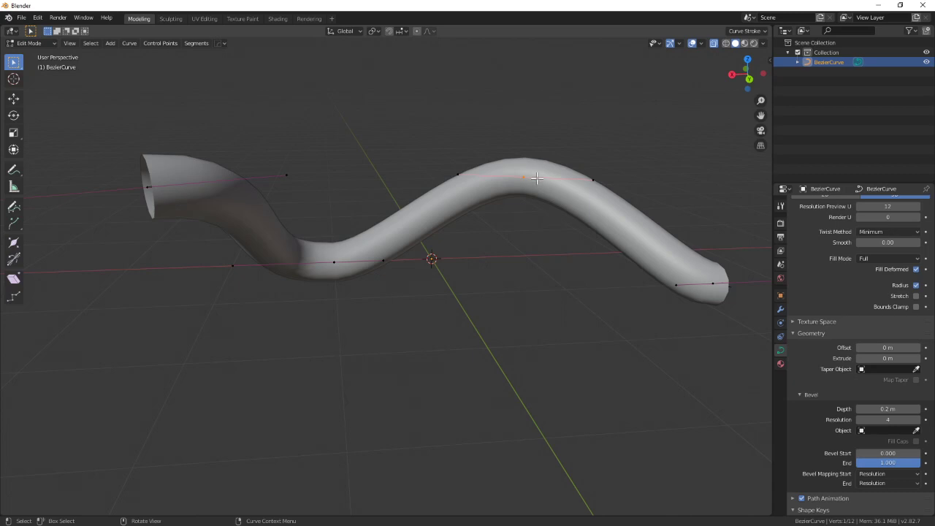
{"action": "key", "text": "g"}
{"action": "left_click", "coordinate": [545, 171]}
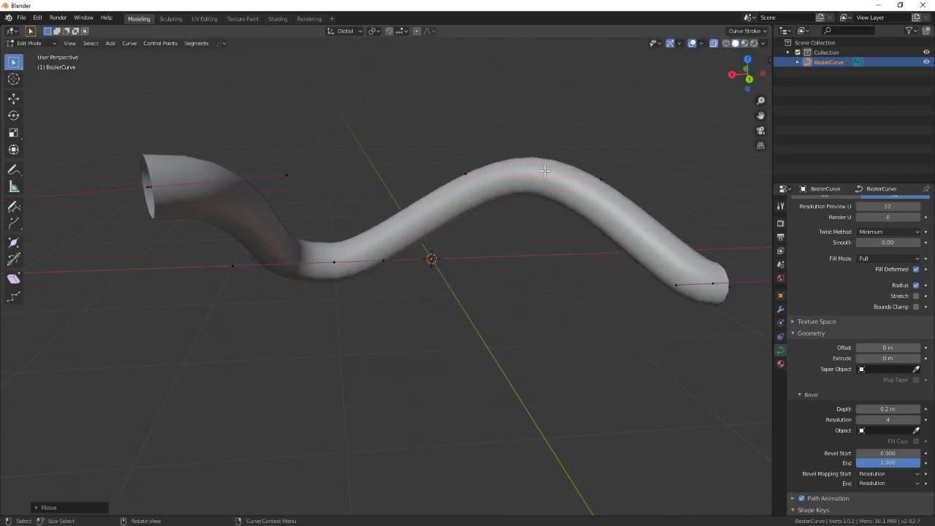
{"action": "middle_click_drag", "start_coordinate": [519, 230], "coordinate": [529, 244]}
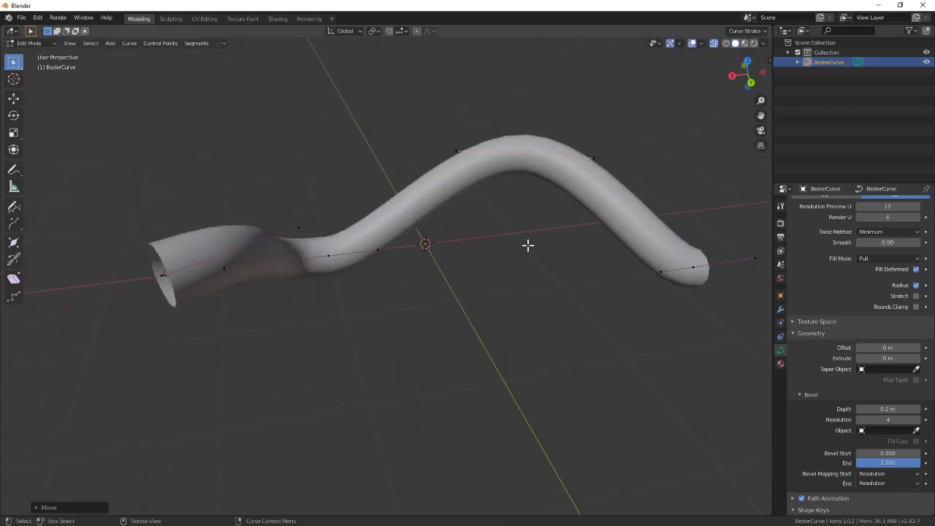
{"action": "key", "text": "ctrl+Tab"}
{"action": "left_click", "coordinate": [465, 253]}
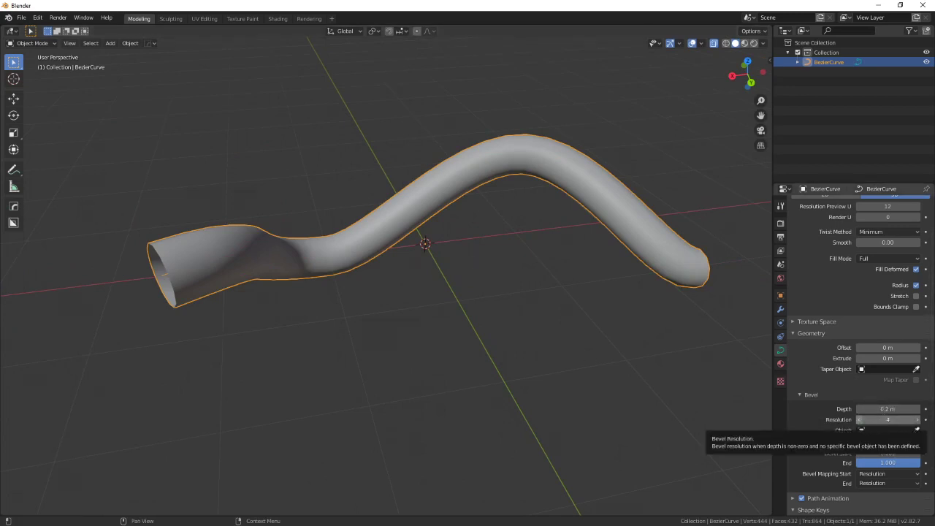
Step: Change Bevel Resolution from 4 to 7, then down to 1, and inspect the blocky tube
{"action": "scroll", "coordinate": [863, 422], "scroll_direction": "up", "scroll_amount": 3, "text": "ctrl"}
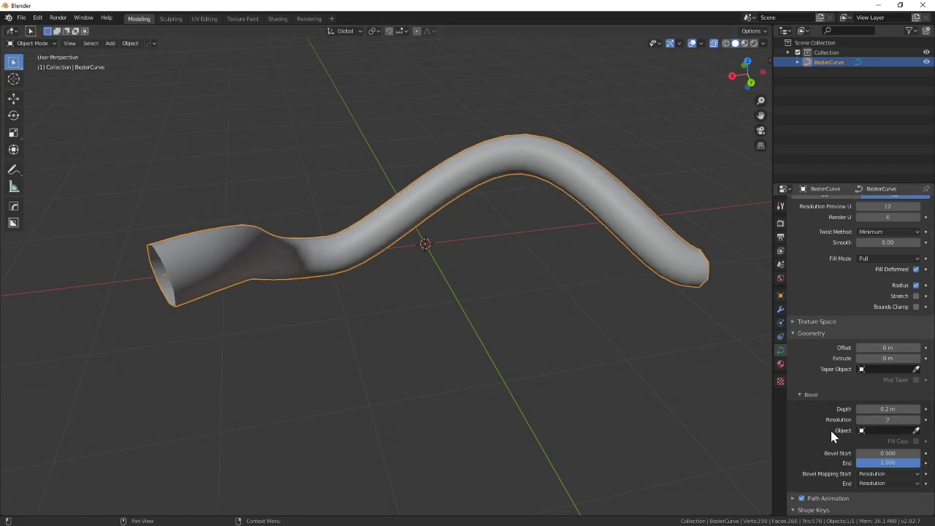
{"action": "scroll", "coordinate": [862, 422], "scroll_direction": "down", "scroll_amount": 6, "text": "ctrl"}
{"action": "middle_click_drag", "start_coordinate": [534, 380], "coordinate": [560, 388]}
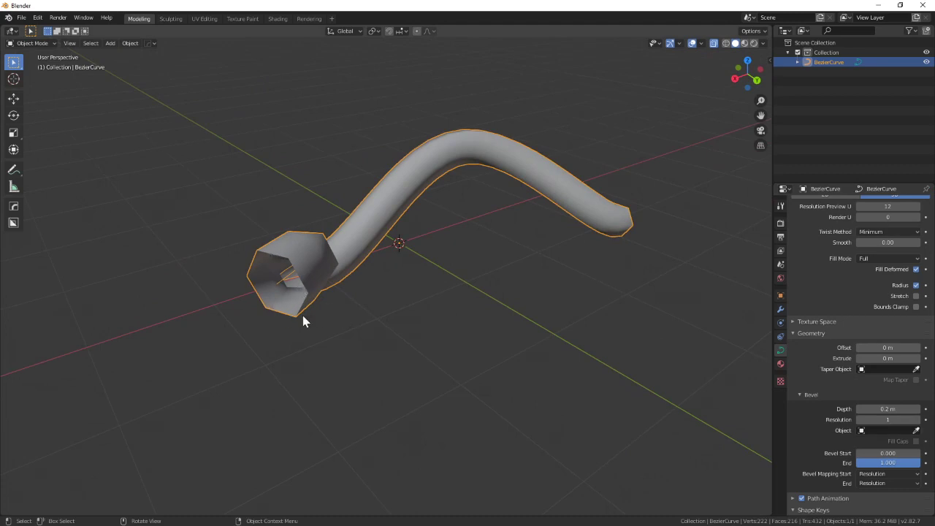
{"action": "mouse_move", "coordinate": [350, 308]}
{"action": "middle_mouse_down"}
{"action": "mouse_move", "coordinate": [359, 320]}
{"action": "mouse_move", "coordinate": [341, 324]}
{"action": "mouse_move", "coordinate": [243, 306]}
{"action": "mouse_move", "coordinate": [271, 286]}
{"action": "mouse_move", "coordinate": [351, 319]}
{"action": "middle_mouse_up"}
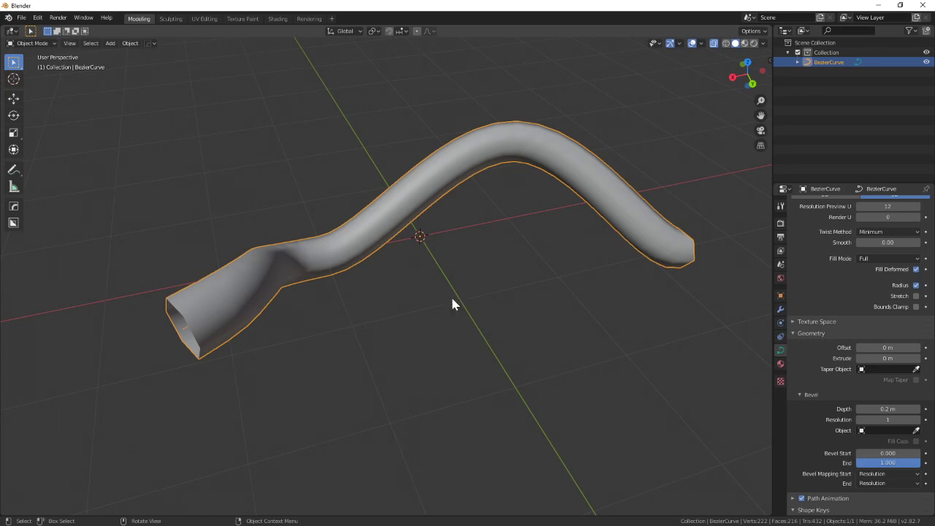
{"action": "middle_click_drag", "start_coordinate": [452, 304], "coordinate": [428, 294]}
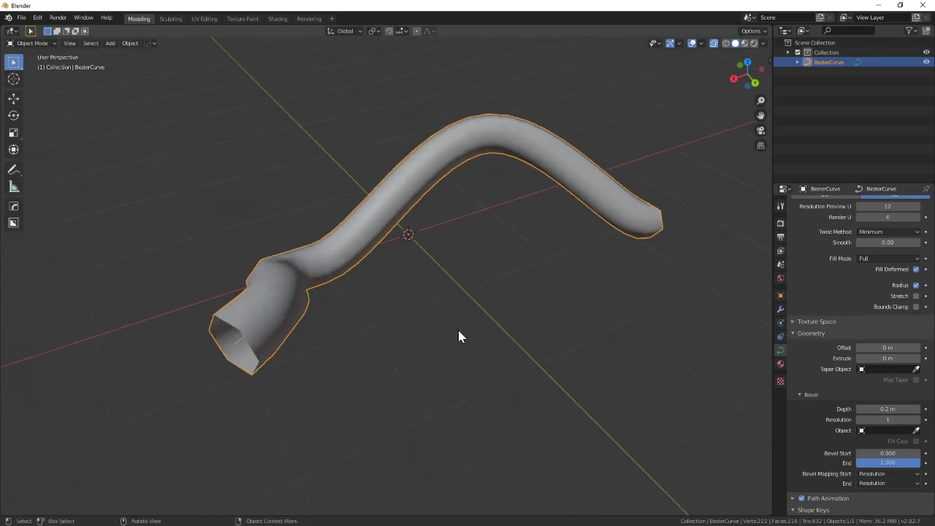
Step: Convert the tube curve into a mesh via the 'conv' search's Convert to > Mesh
{"action": "key", "text": "space"}
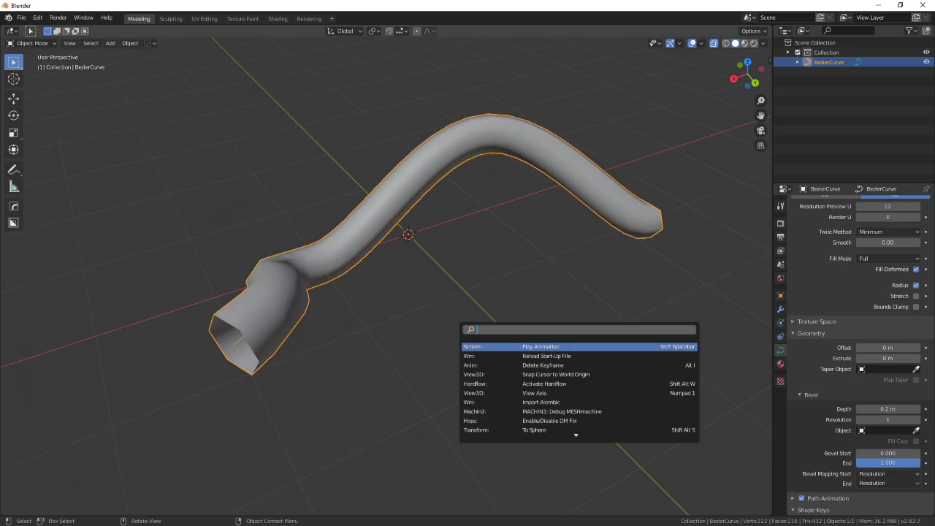
{"action": "type", "text": "conv"}
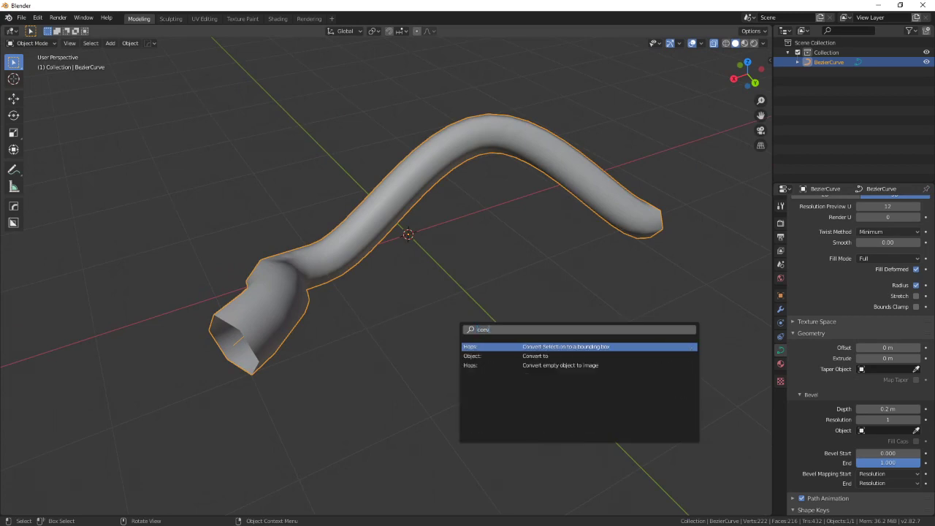
{"action": "key", "text": "Down"}
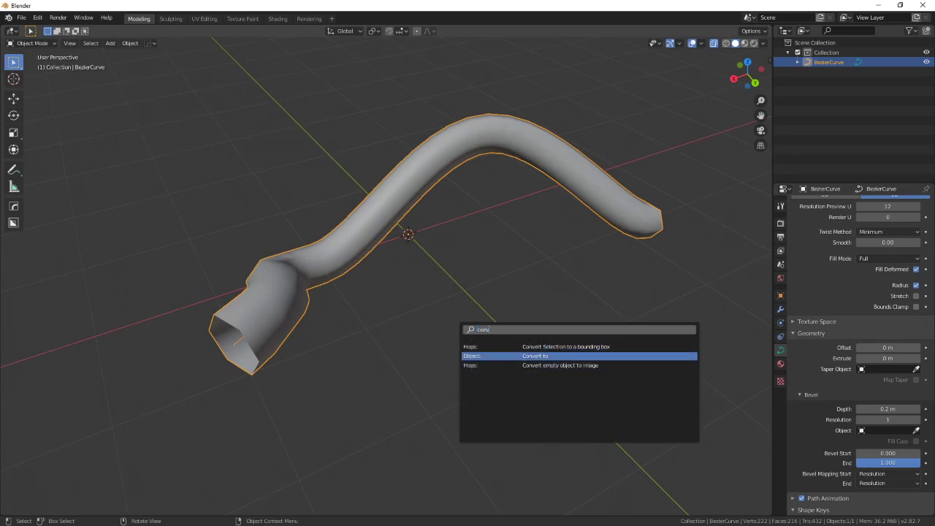
{"action": "left_click", "coordinate": [534, 358]}
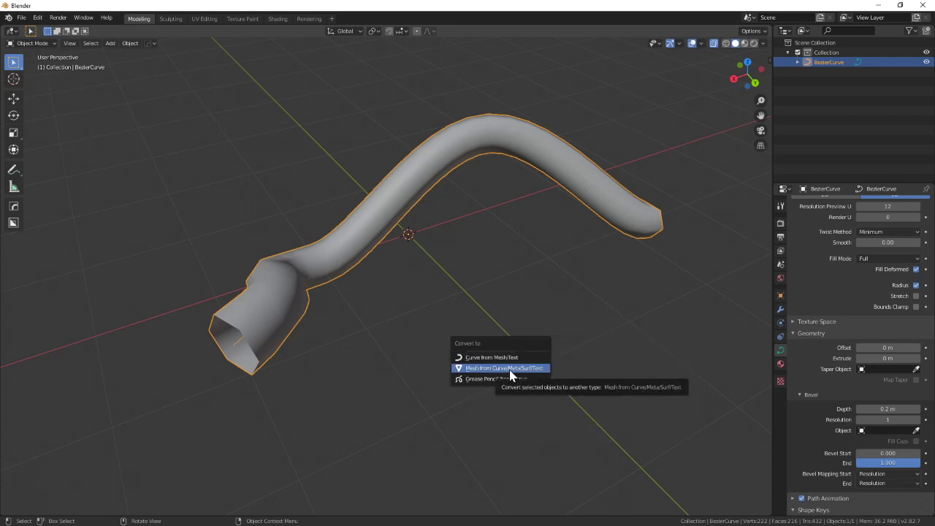
{"action": "left_click", "coordinate": [511, 369]}
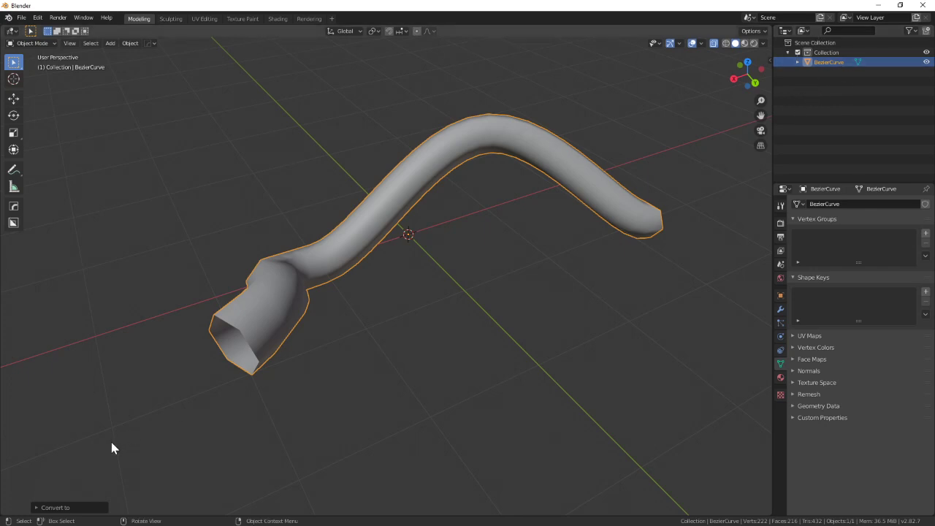
{"action": "left_click", "coordinate": [42, 507]}
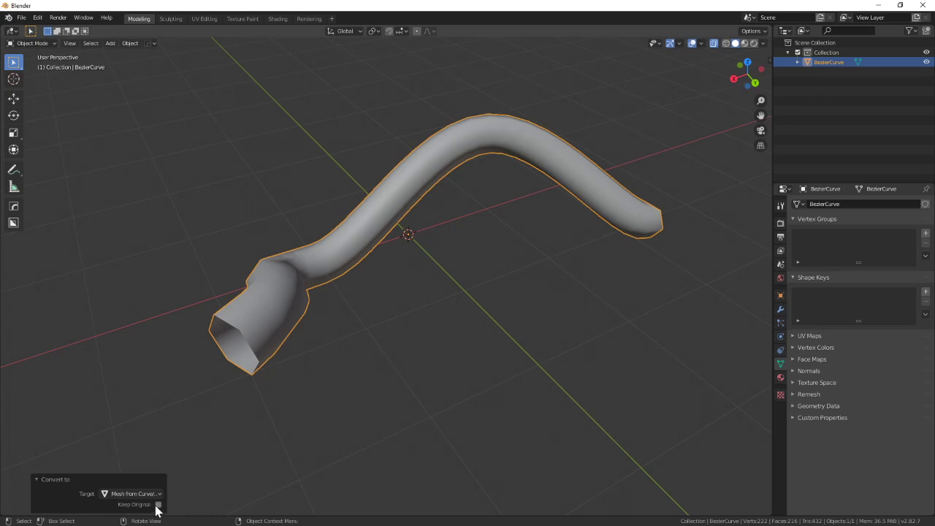
Step: Enable Keep Original for the conversion, select BezierCurve.001, and hide the original BezierCurve
{"action": "left_click", "coordinate": [158, 504]}
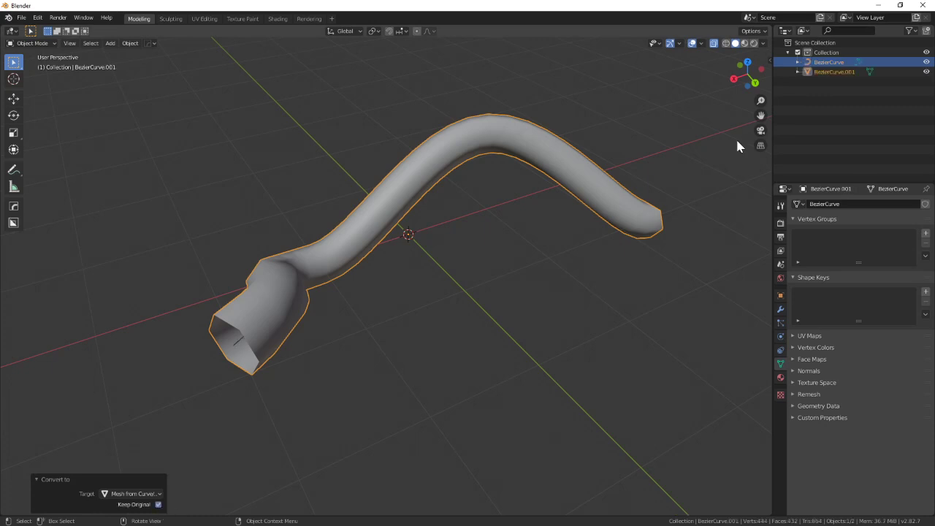
{"action": "left_click", "coordinate": [816, 63]}
{"action": "left_click", "coordinate": [834, 71]}
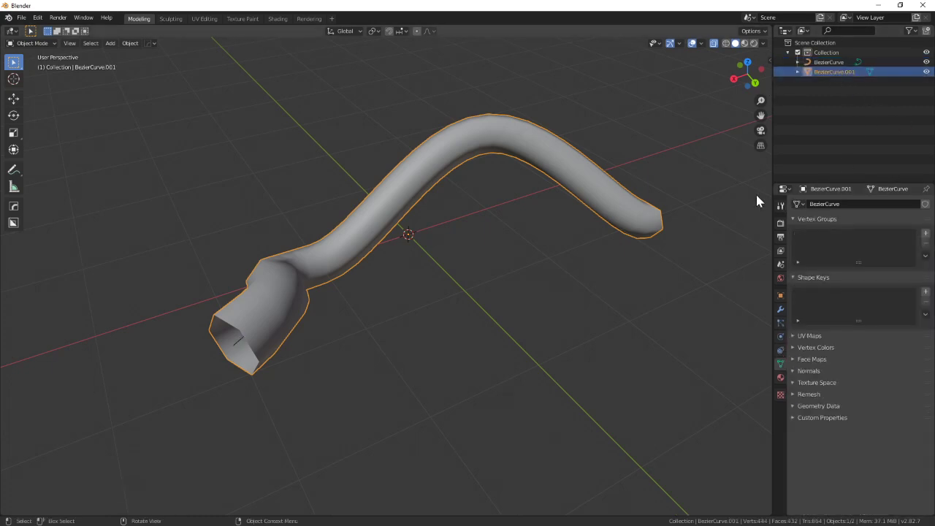
{"action": "left_click", "coordinate": [926, 62]}
{"action": "middle_click_drag", "start_coordinate": [387, 292], "coordinate": [316, 265]}
{"action": "key", "text": "ctrl+Tab"}
{"action": "left_click", "coordinate": [371, 260]}
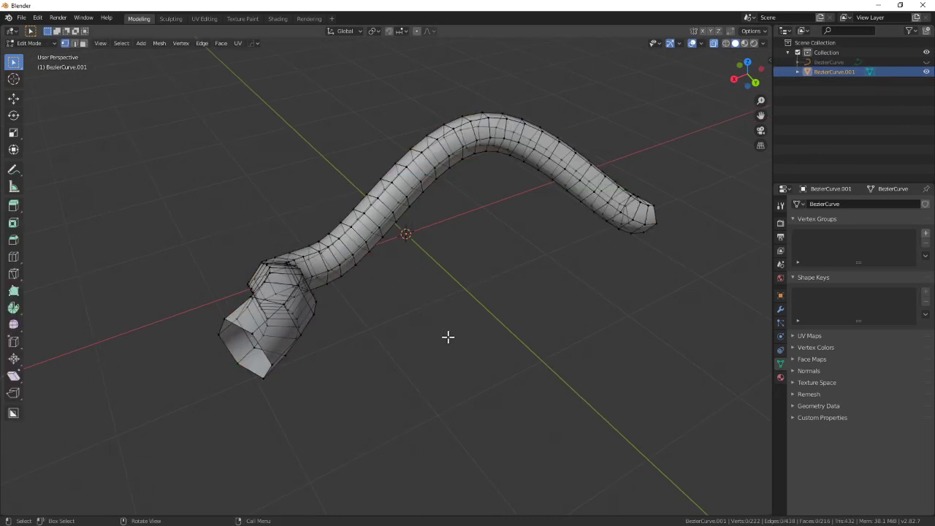
{"action": "middle_click_drag", "start_coordinate": [366, 315], "coordinate": [307, 313]}
{"action": "key", "text": "ctrl+Tab"}
{"action": "left_click", "coordinate": [306, 311]}
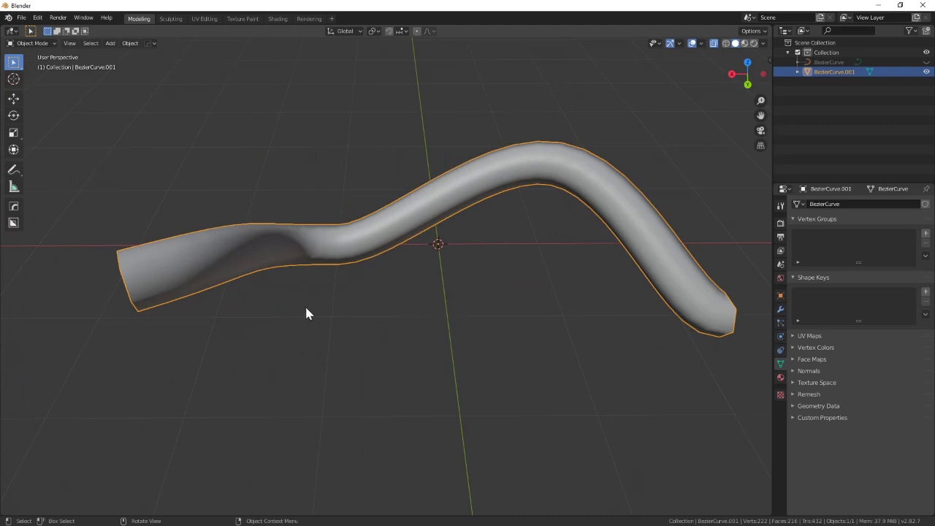